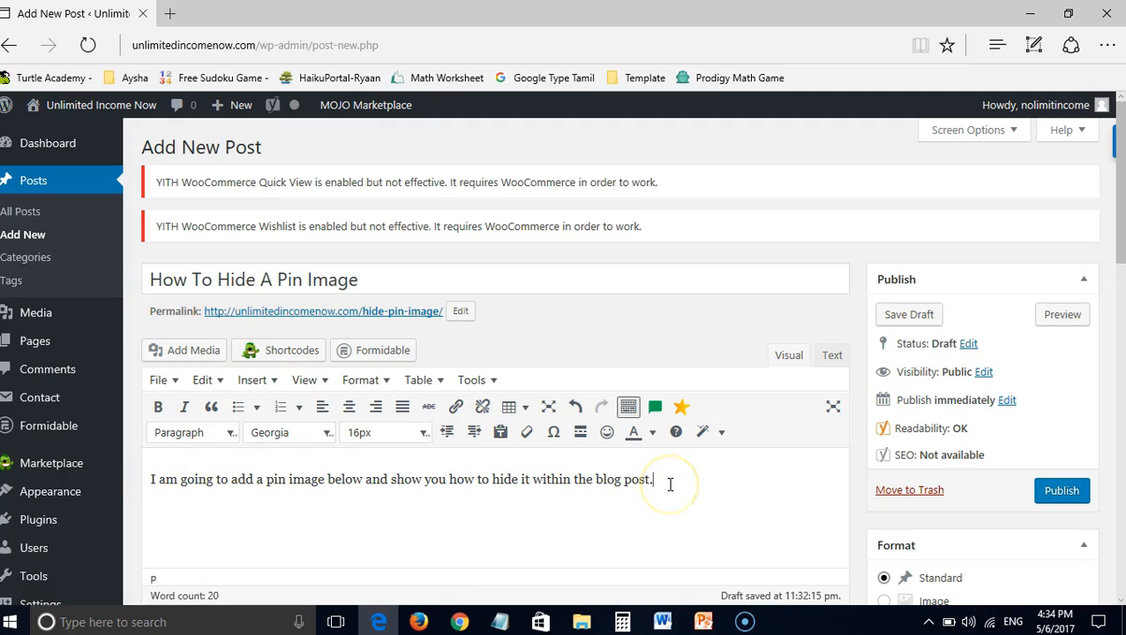
Step: Start a new line below the intro sentence and select how-to-sell-digital-products-online.png from the media library
key(Return)
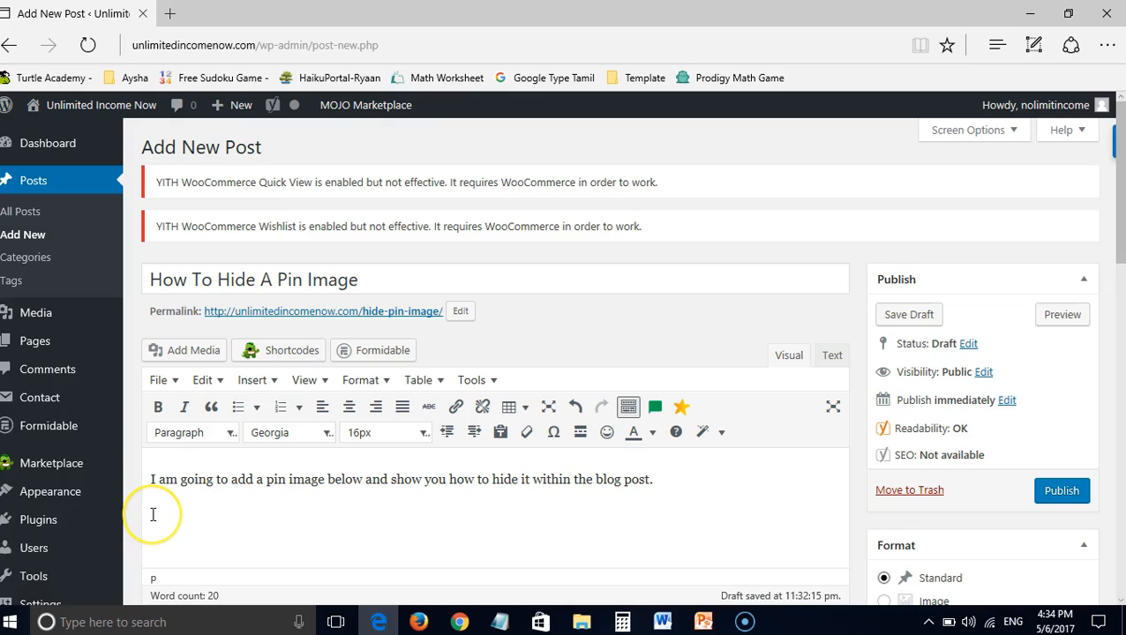
click(154, 360)
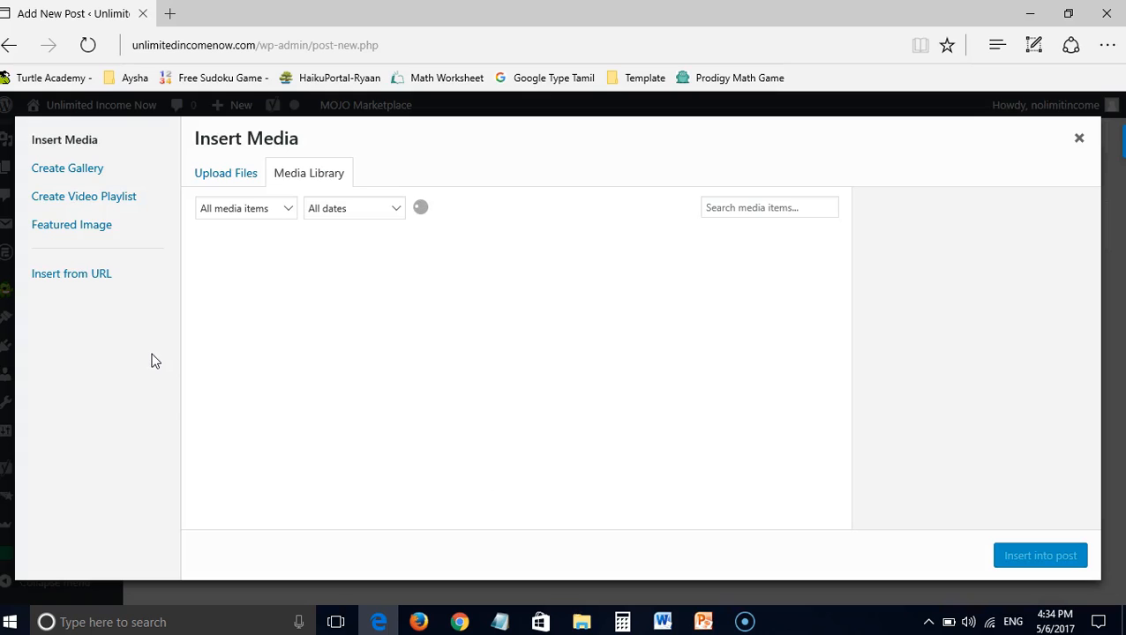
click(228, 174)
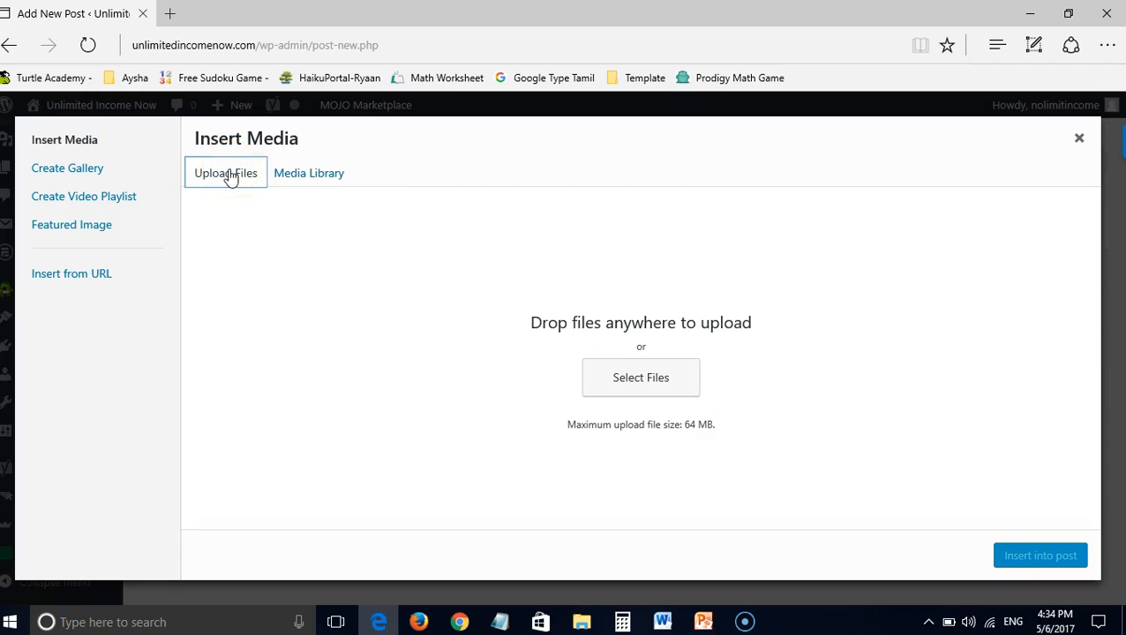
click(284, 178)
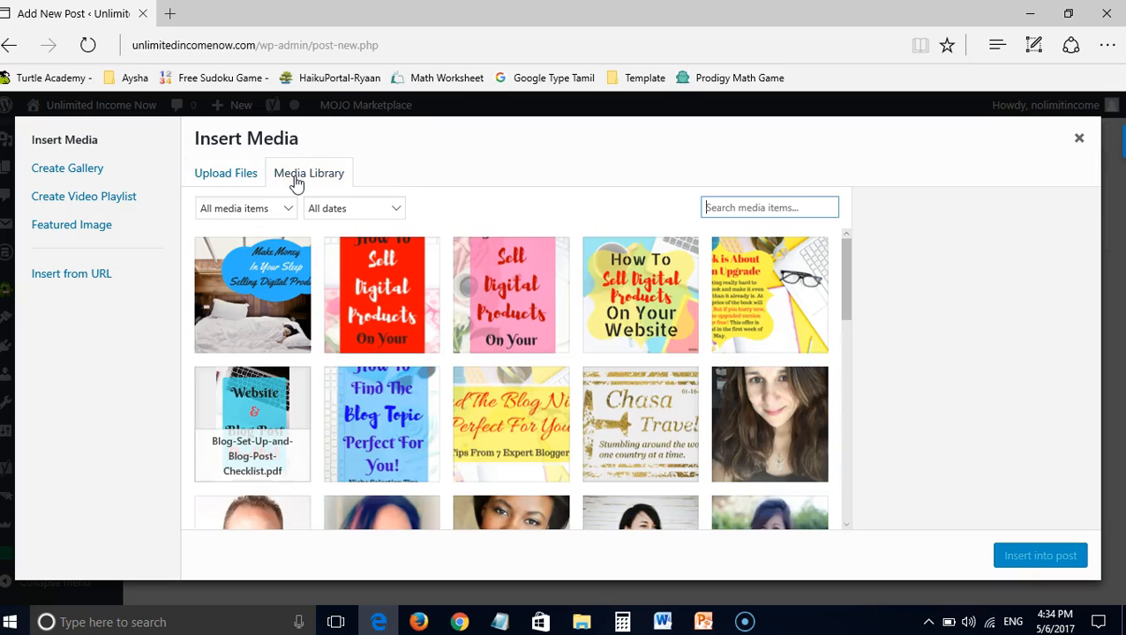
click(396, 326)
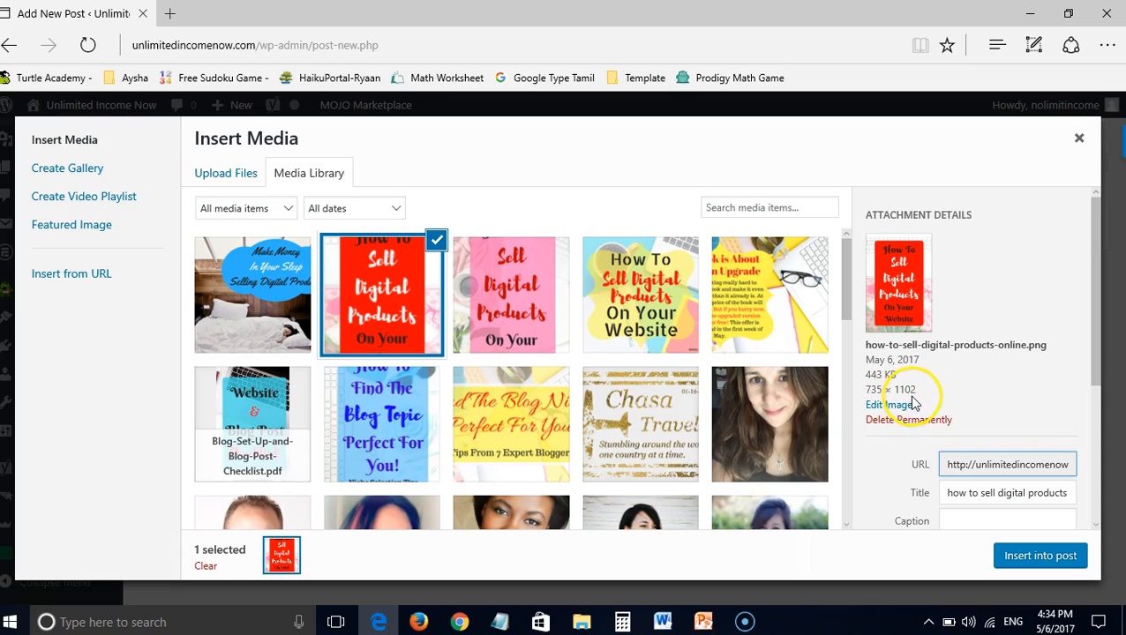
Step: Set the selected pin image's alignment to None and insert it into the post
drag(1097, 371, 1100, 472)
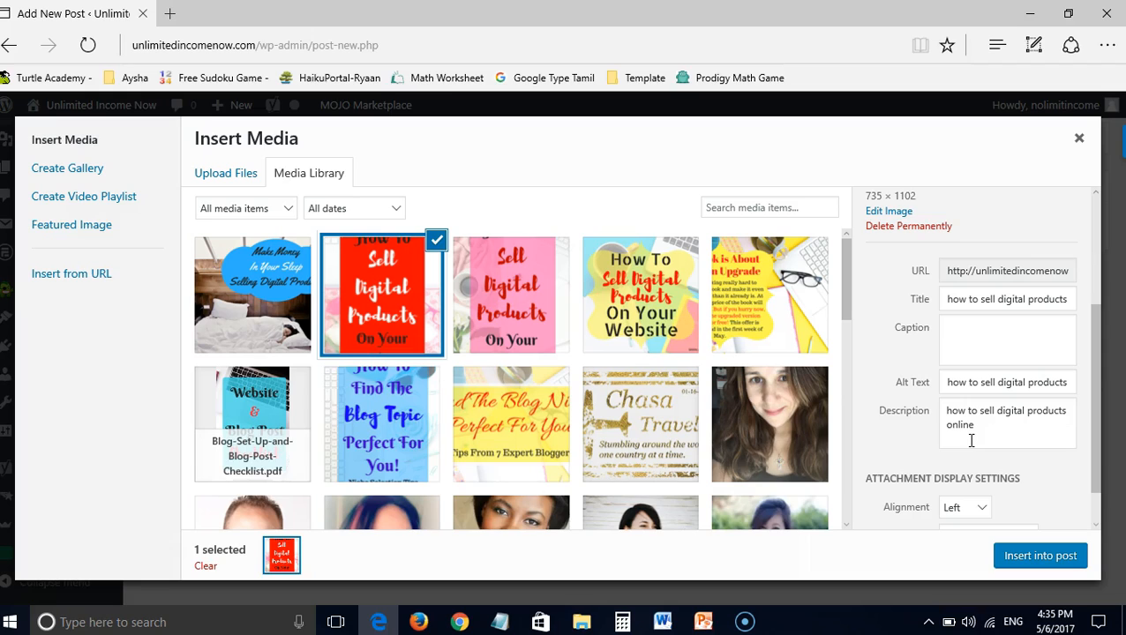
scroll(1098, 452, down, 1)
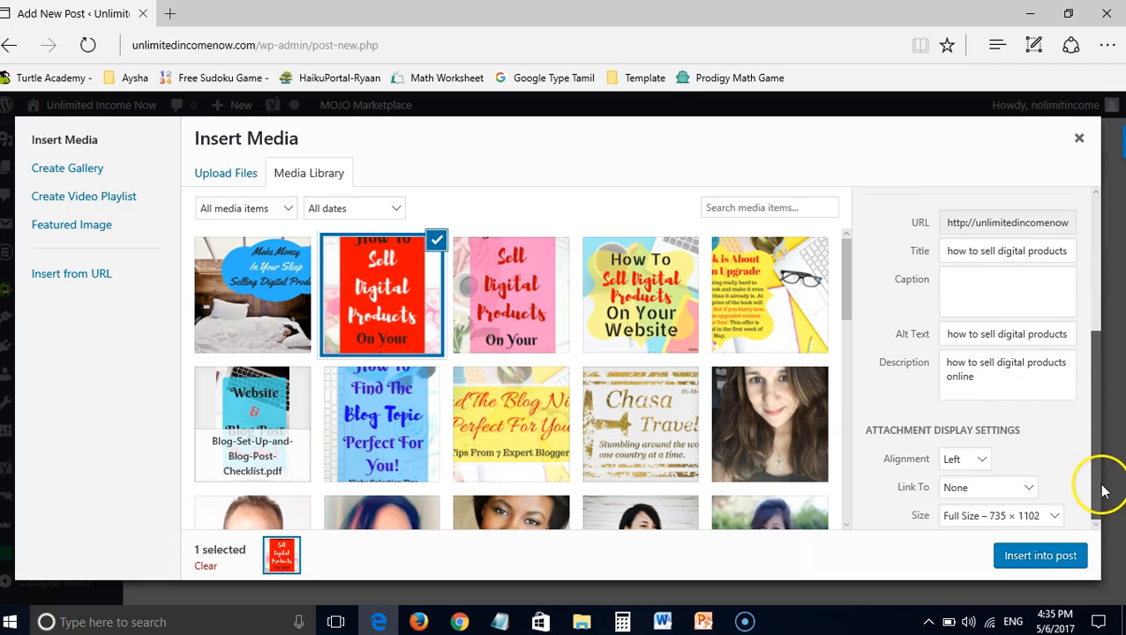
click(970, 460)
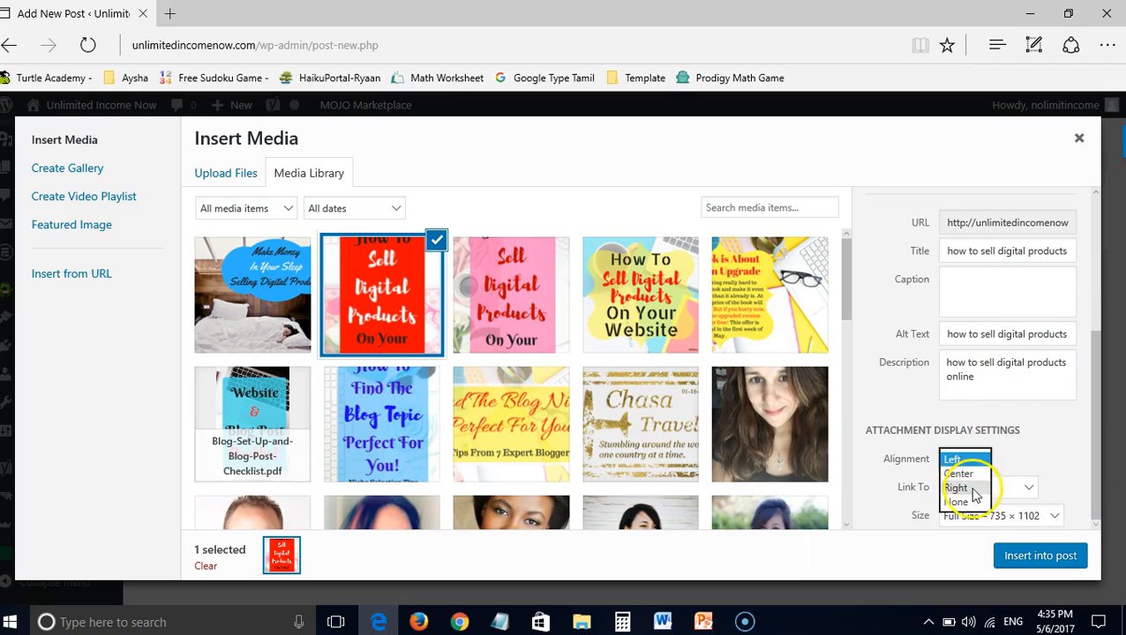
click(969, 501)
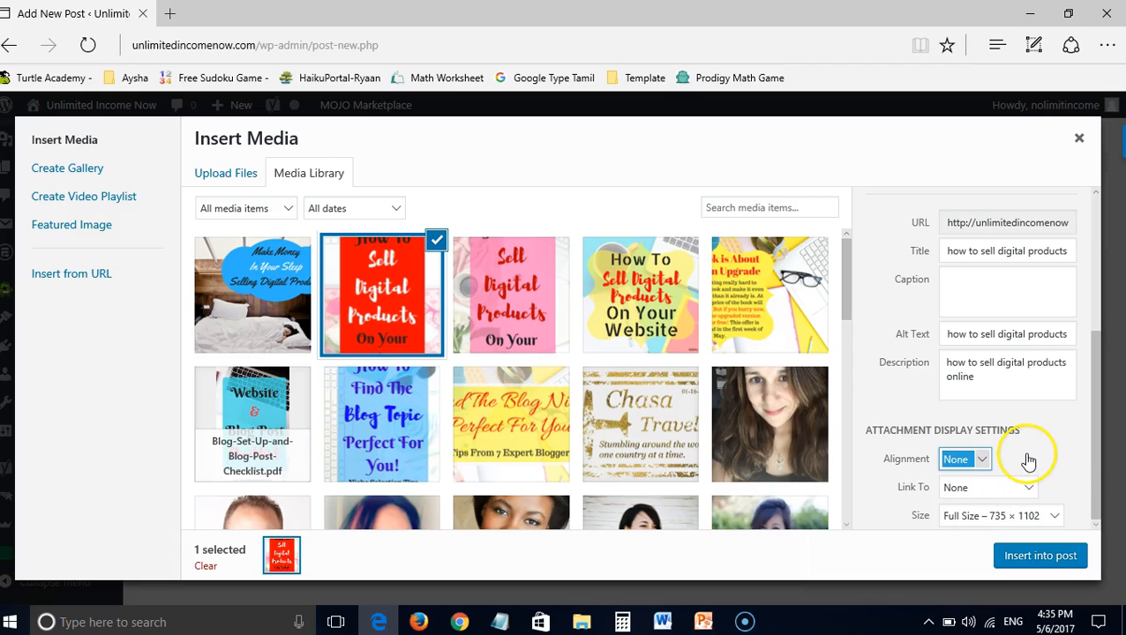
click(1085, 472)
click(1038, 554)
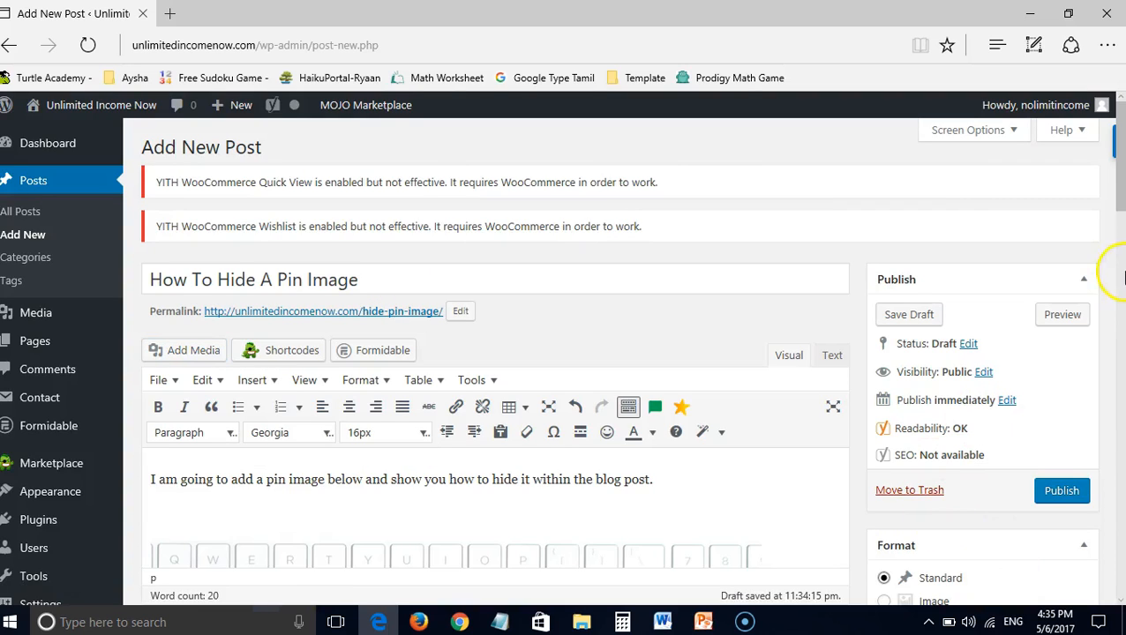
Step: Save the post as a draft and preview it to check how the pin image displays
mouse_move(1121, 190)
mouse_down()
mouse_move(1121, 410)
mouse_move(1115, 189)
mouse_up()
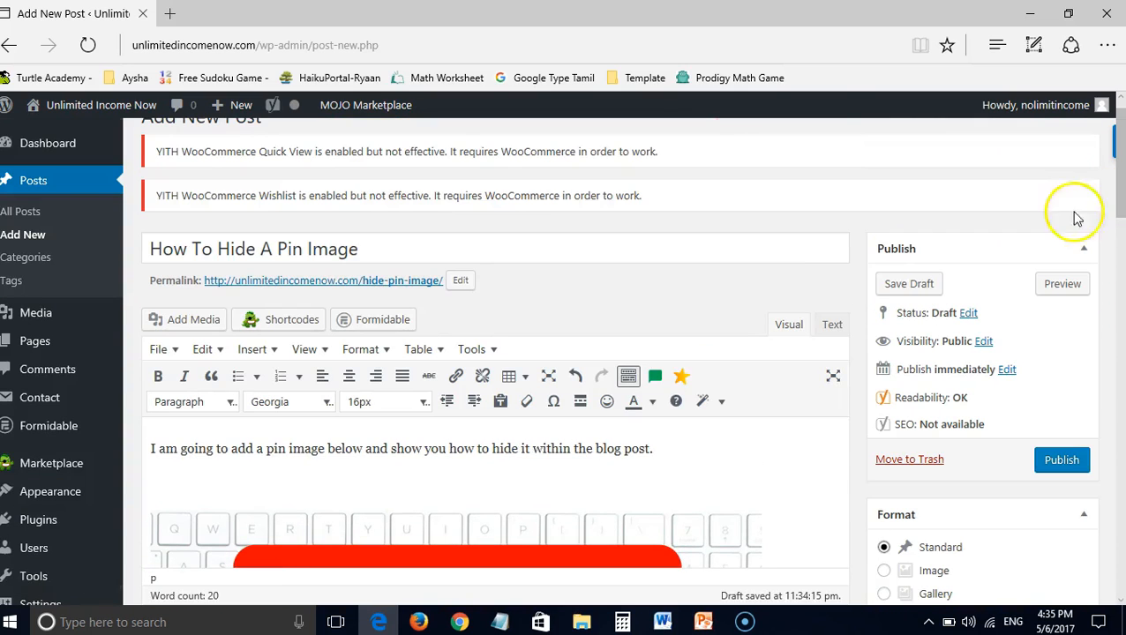
click(897, 286)
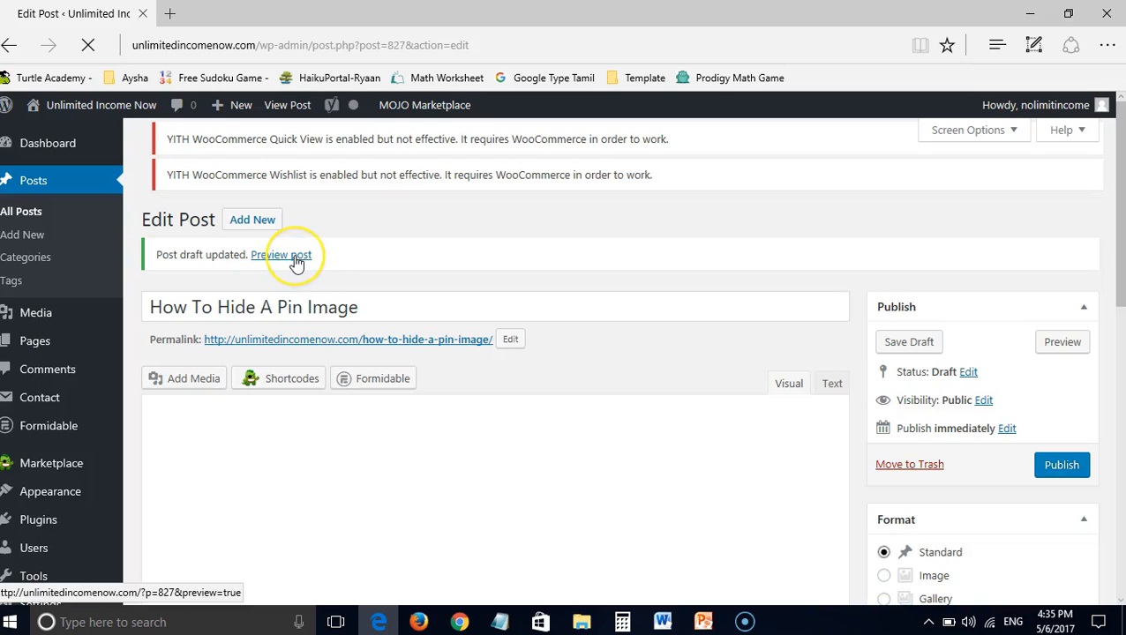
click(293, 255)
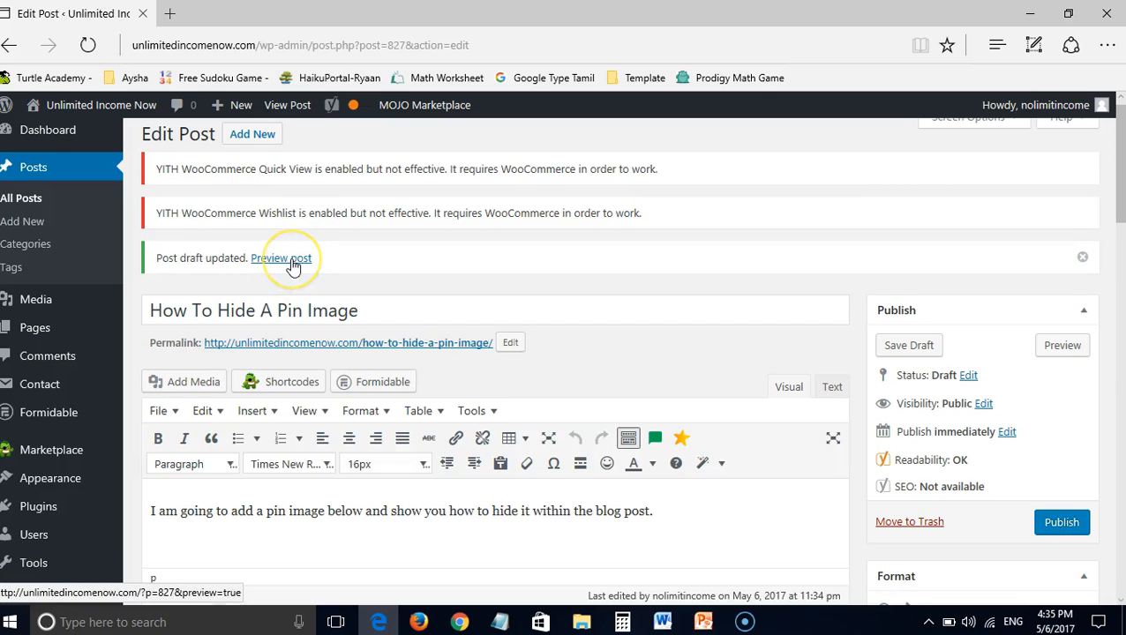
right_click(293, 267)
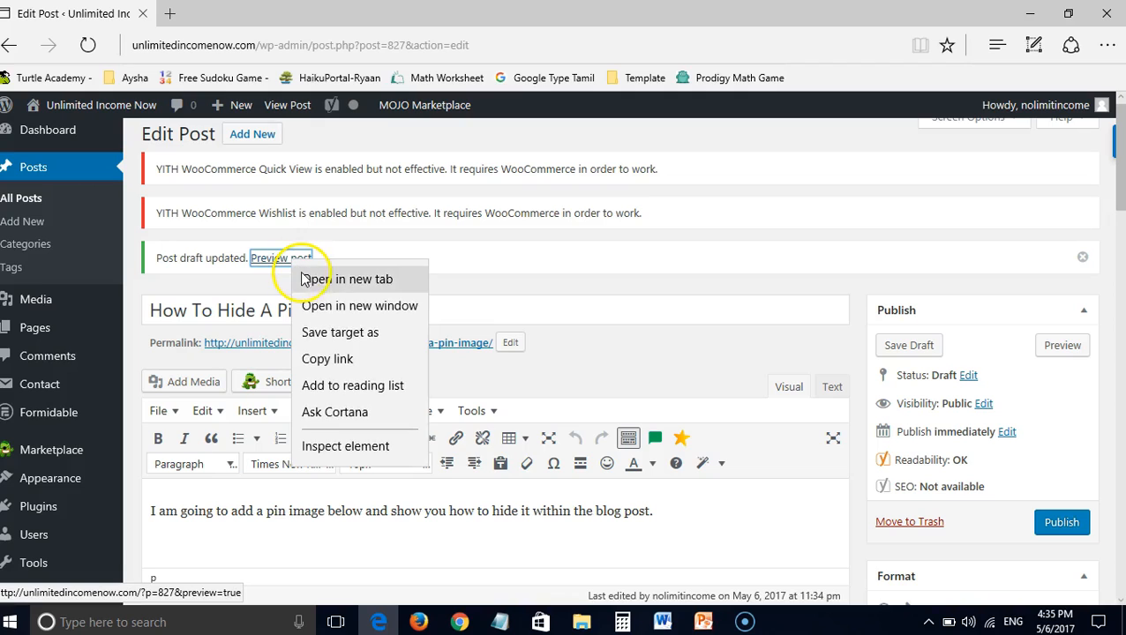
key(Escape)
click(291, 260)
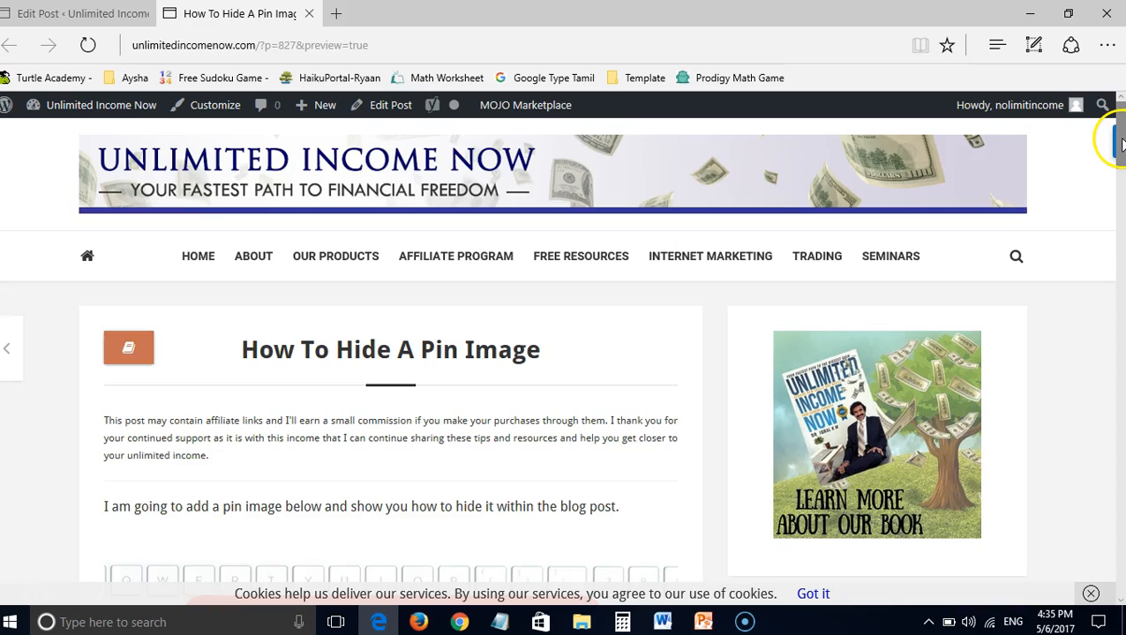
drag(1119, 140, 1118, 84)
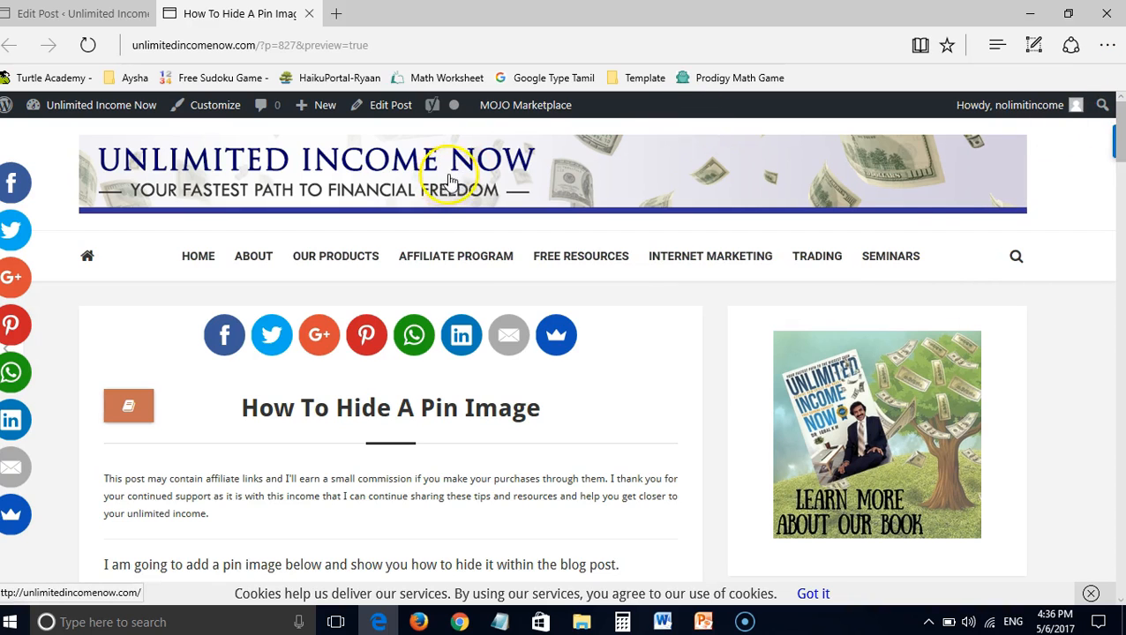
drag(1117, 140, 1122, 80)
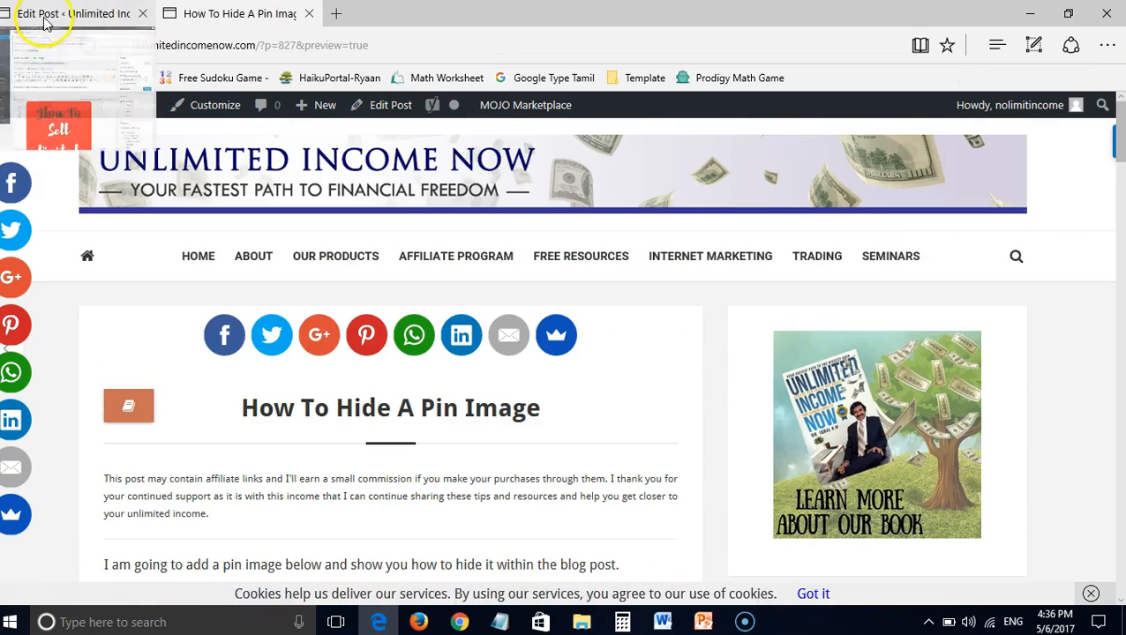
Step: Return to the post editor and insert <div style="display:none;"> directly before the img tag in the post's HTML
click(22, 13)
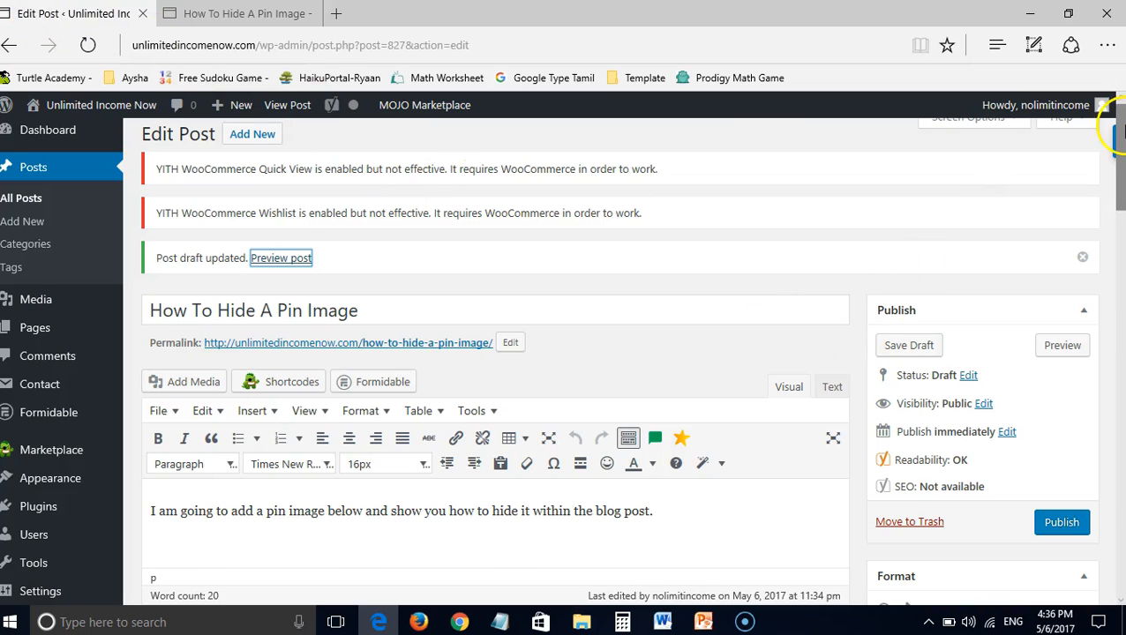
drag(1115, 130, 1115, 171)
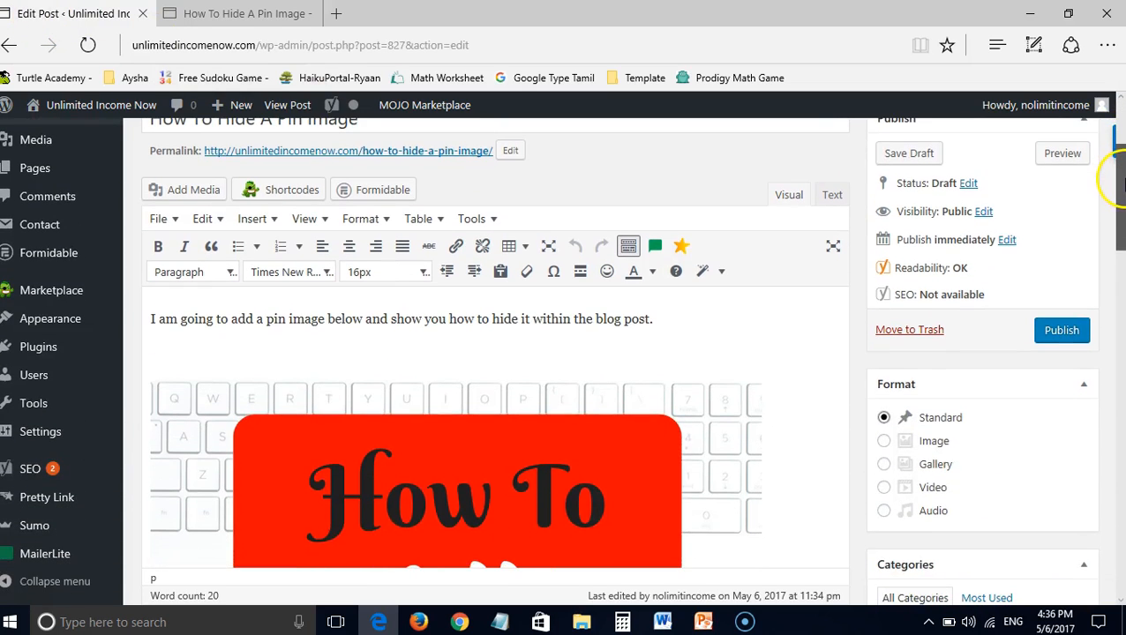
click(834, 196)
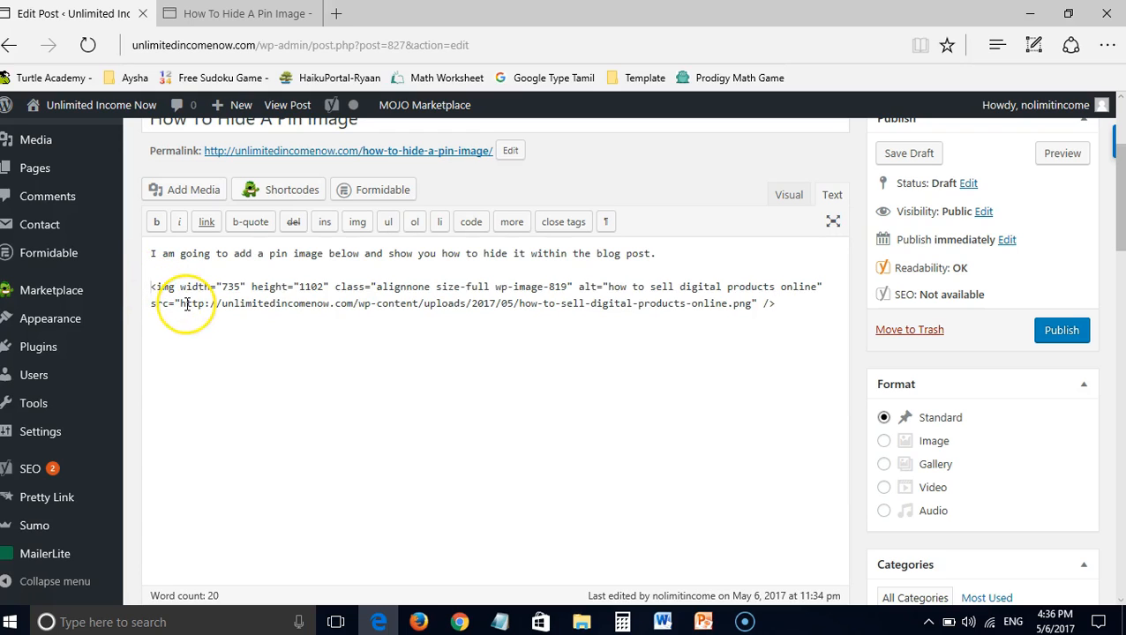
text(<div )
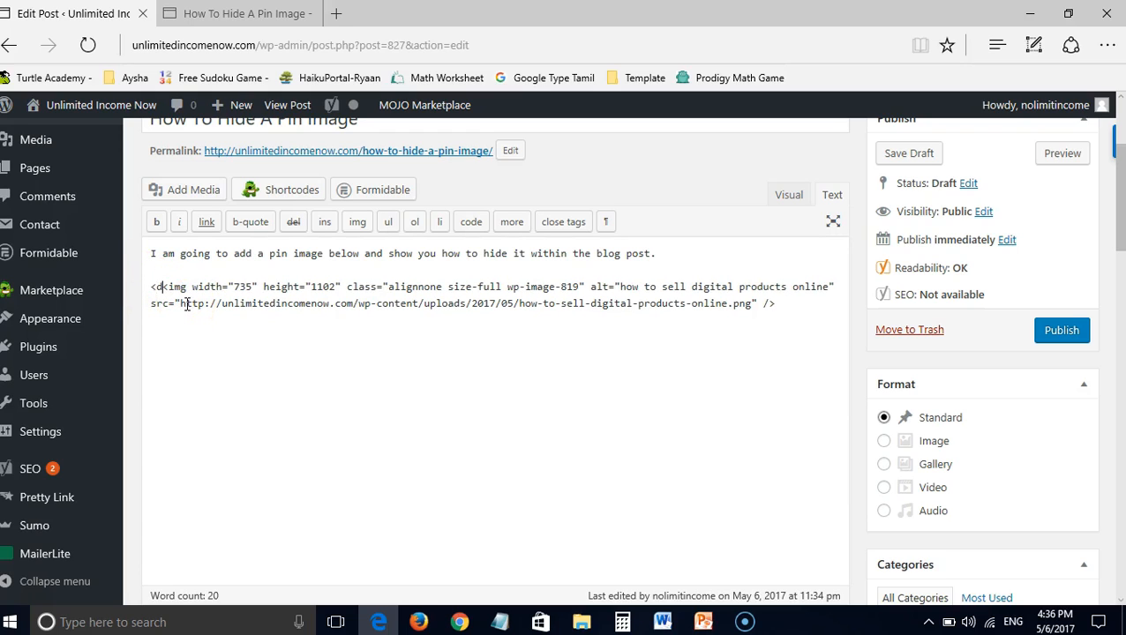
text(style)
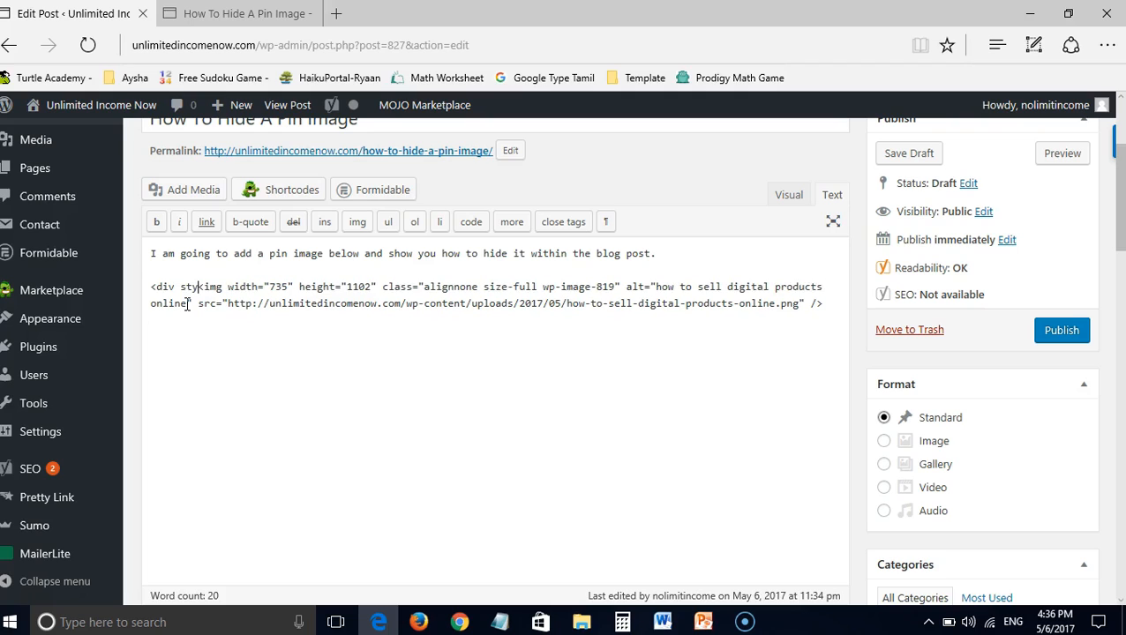
text(=)
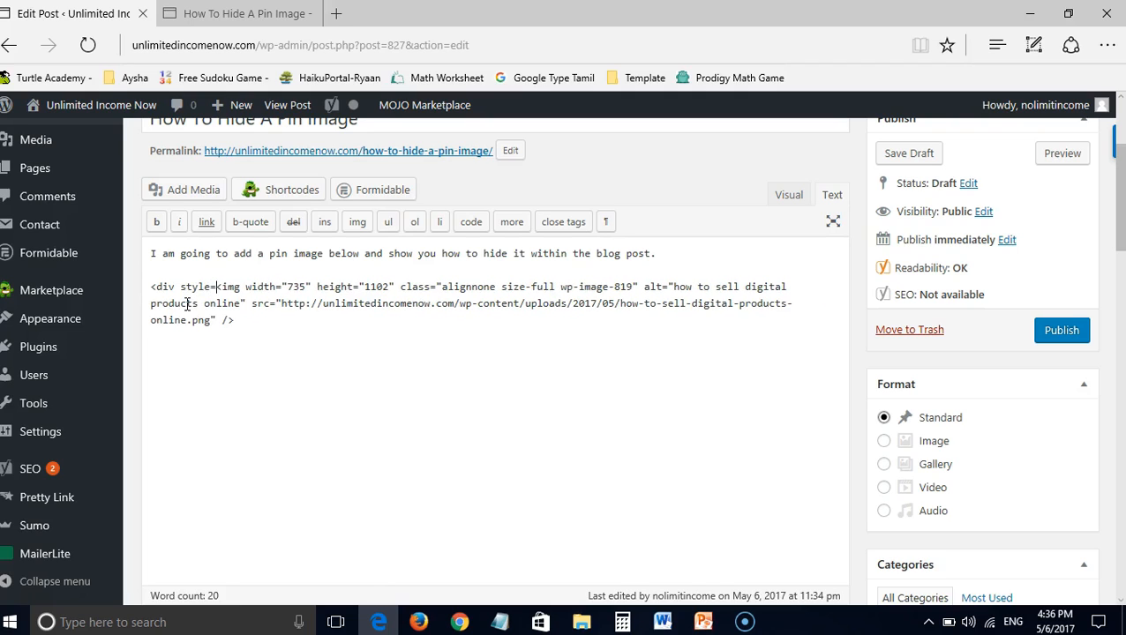
text("dis)
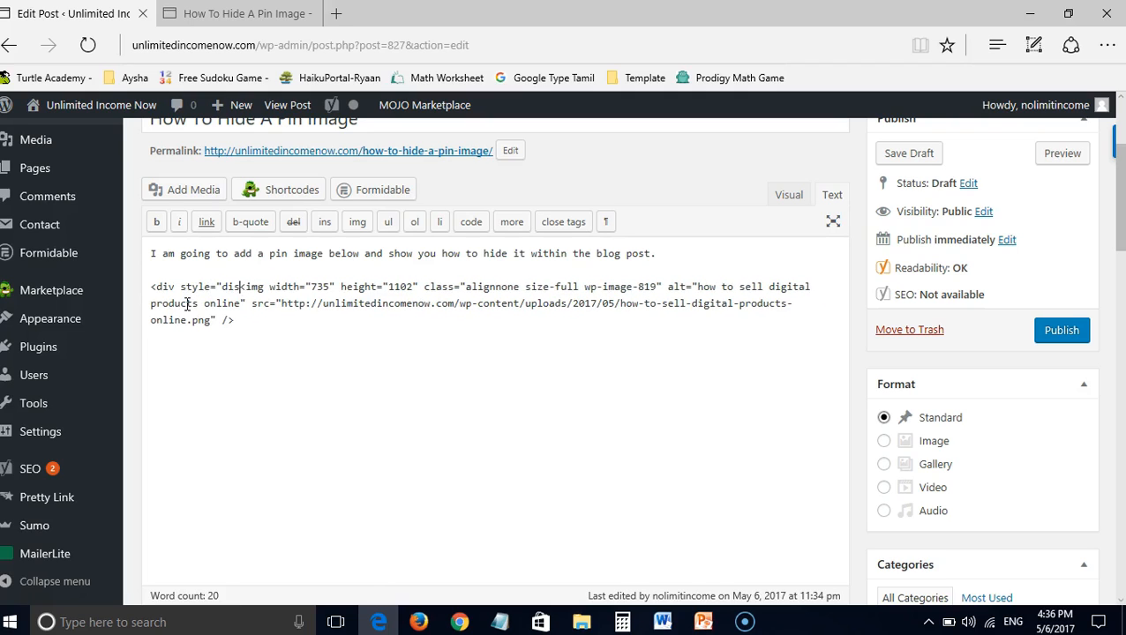
text(play:)
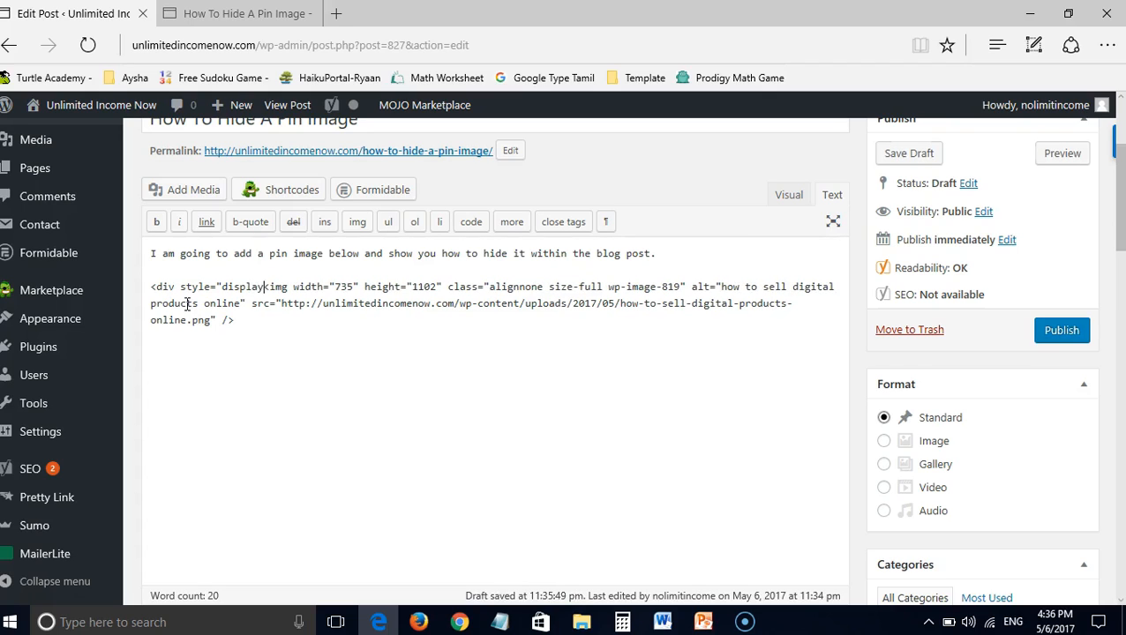
text(none)
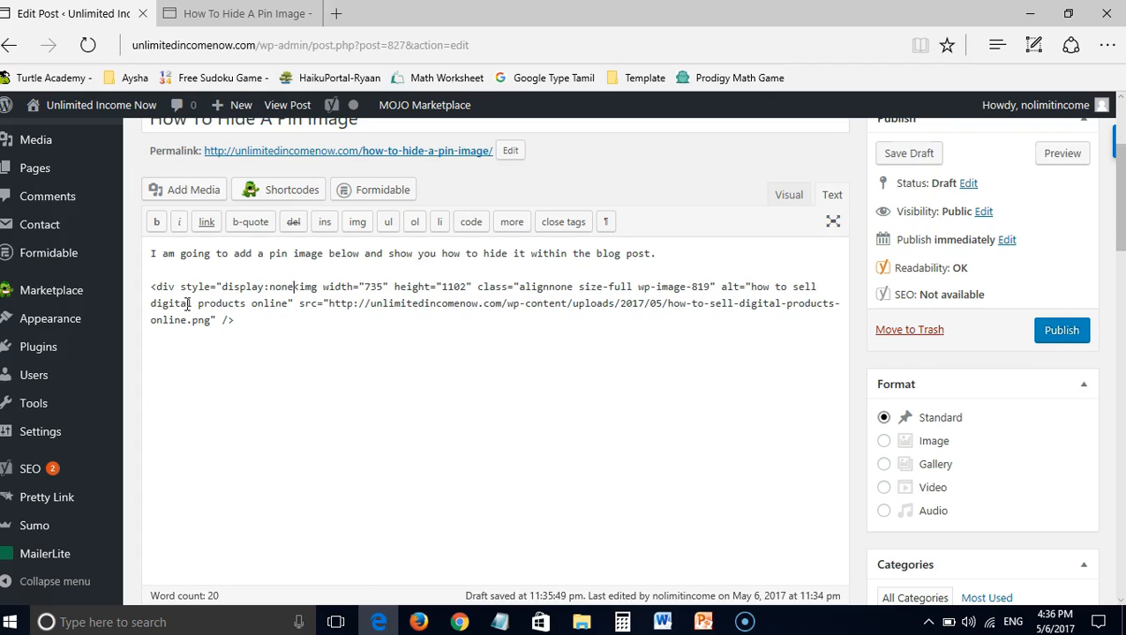
text(;)
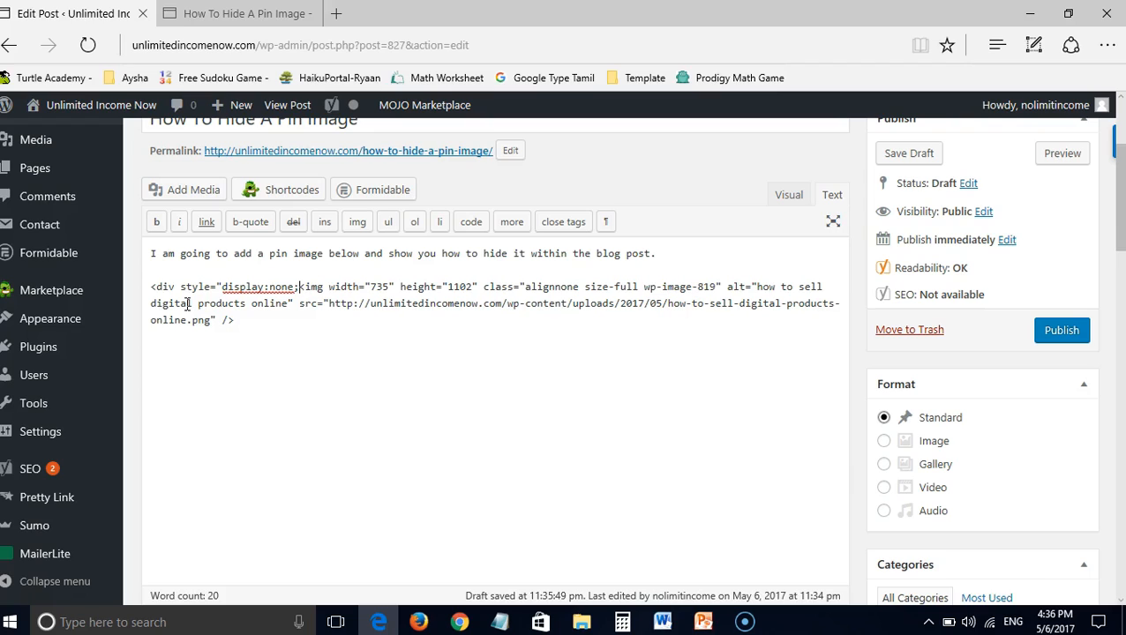
text(">)
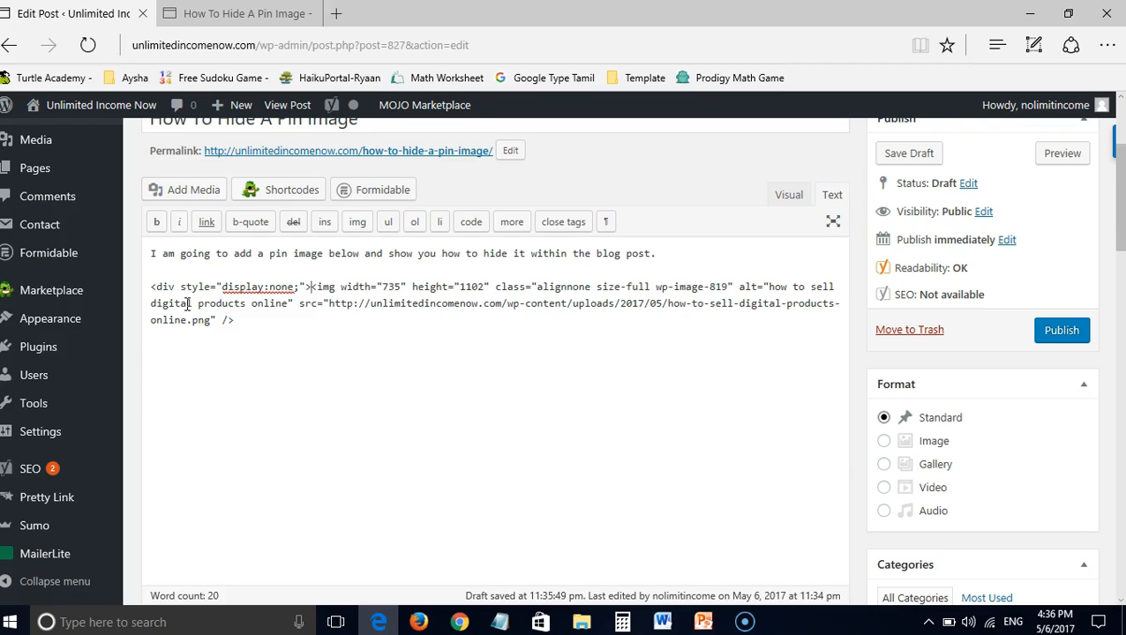
Step: Add the closing </div> tag directly after the pin image's img tag
click(254, 326)
click(282, 324)
drag(275, 324, 231, 324)
click(235, 321)
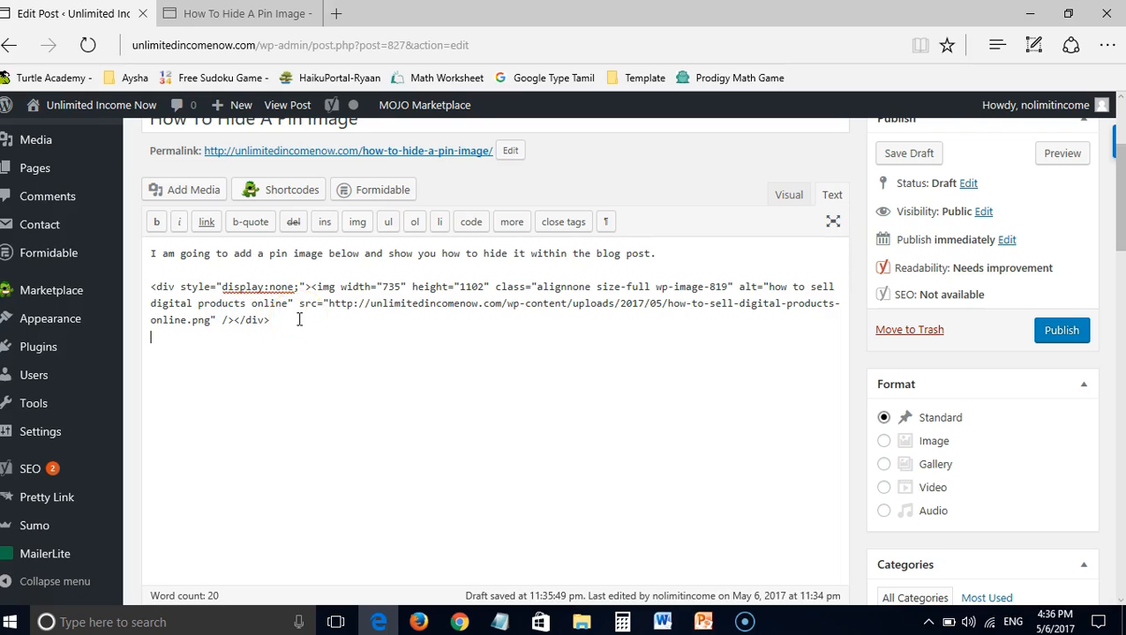
Step: Add the line "here is the content you actually want readers to focus on" below the div, separated by a blank line
key(Return)
key(Return)
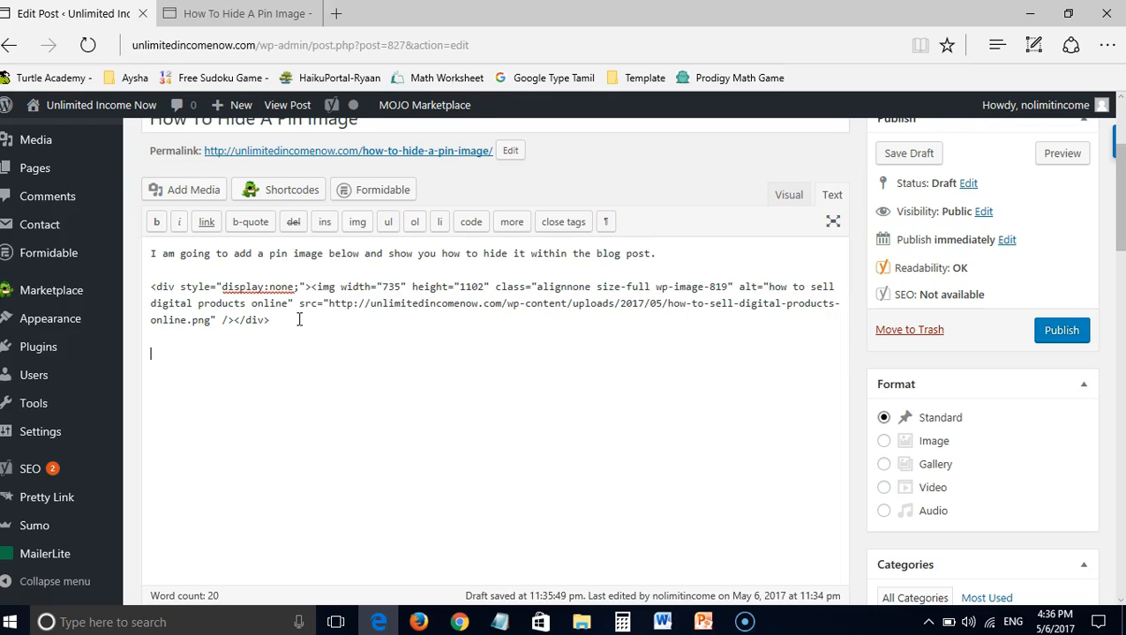
text(here is the cint)
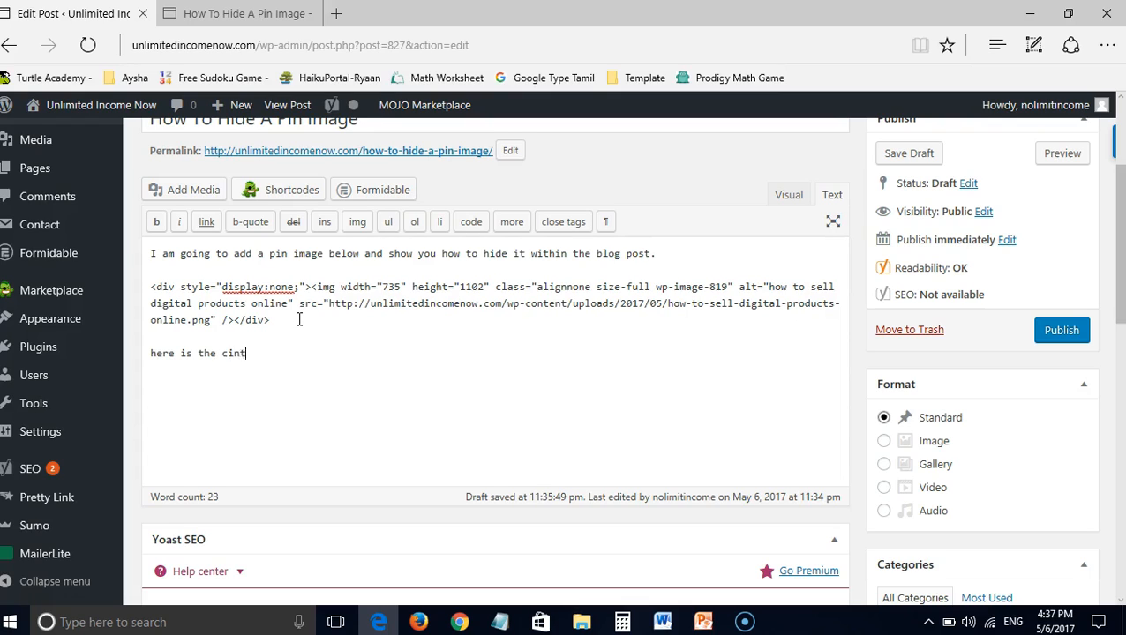
key(BackSpace)
key(BackSpace)
key(BackSpace)
text(ntent you actually want reade)
key(BackSpace)
text(ders to focus )
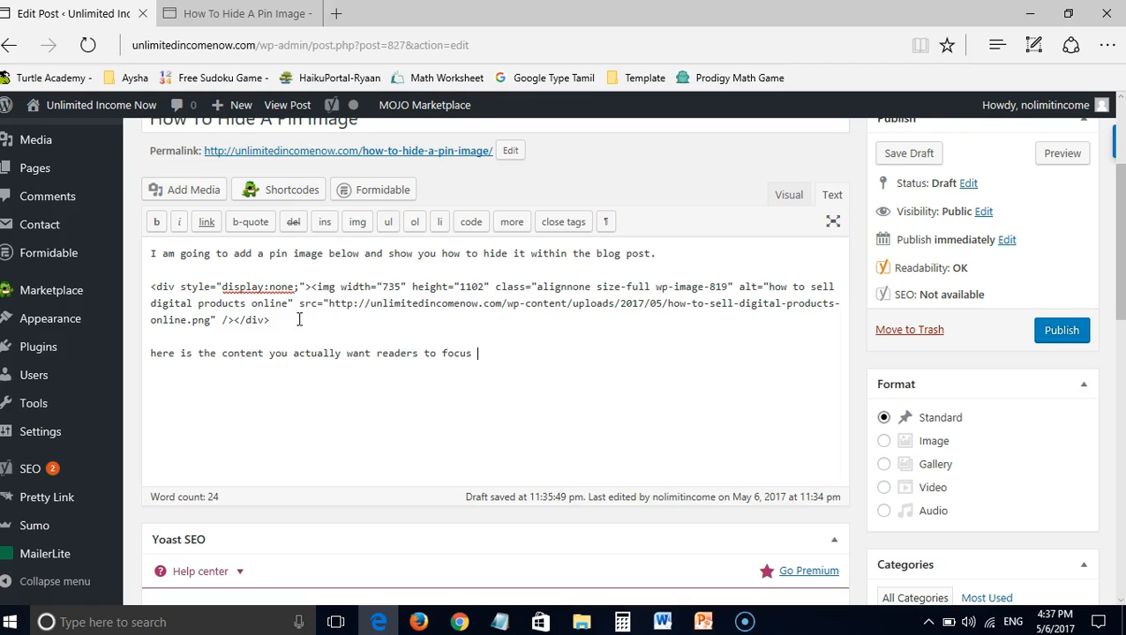
text(on)
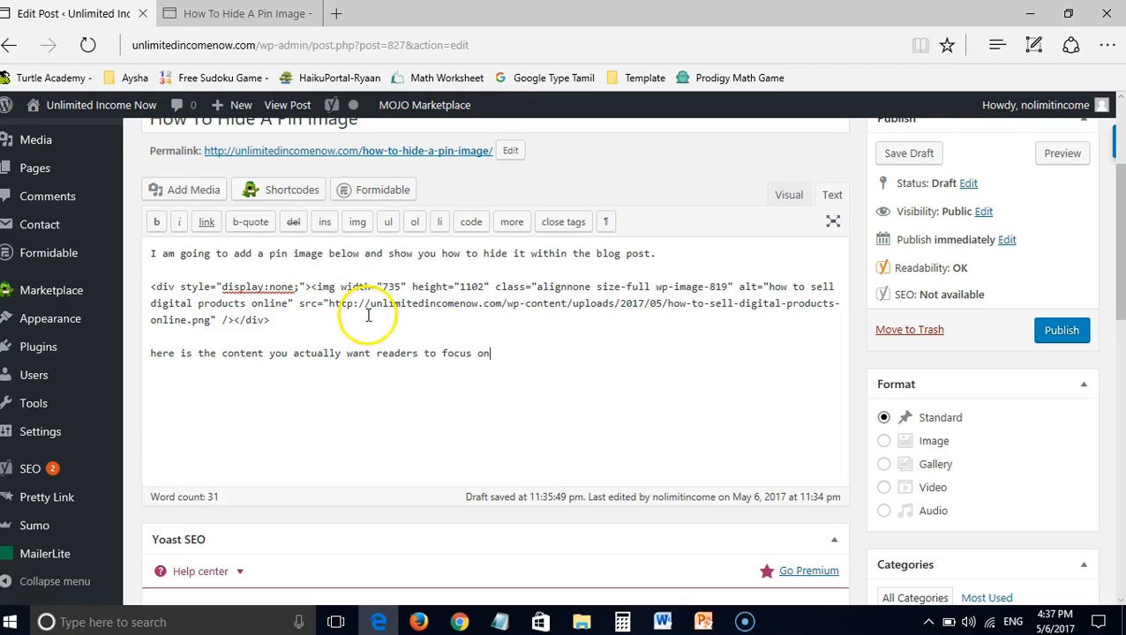
click(236, 321)
drag(237, 321, 273, 321)
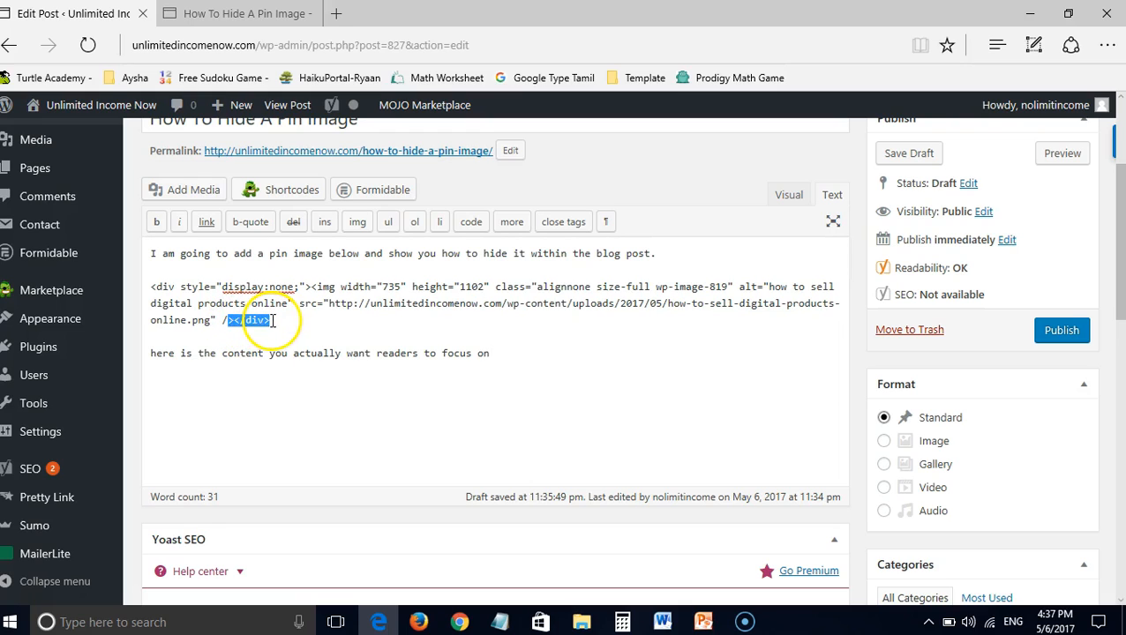
double_click(498, 352)
click(498, 352)
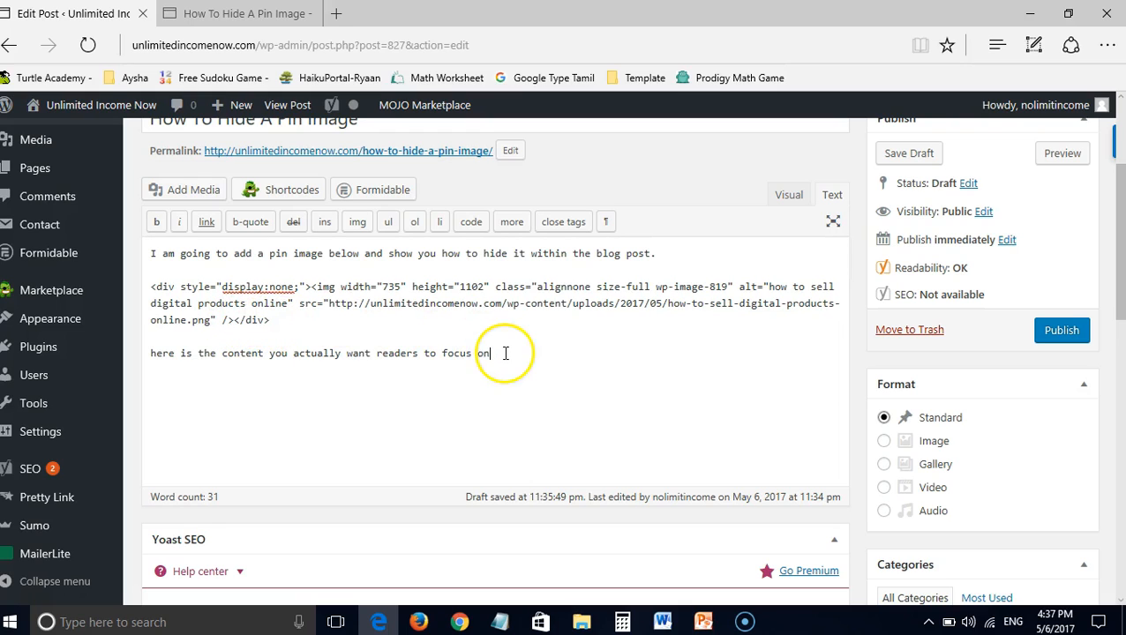
Step: Check the closing </div> tag after the image and show the post in the visual editor
click(440, 465)
click(428, 447)
drag(228, 320, 280, 321)
click(280, 320)
click(789, 202)
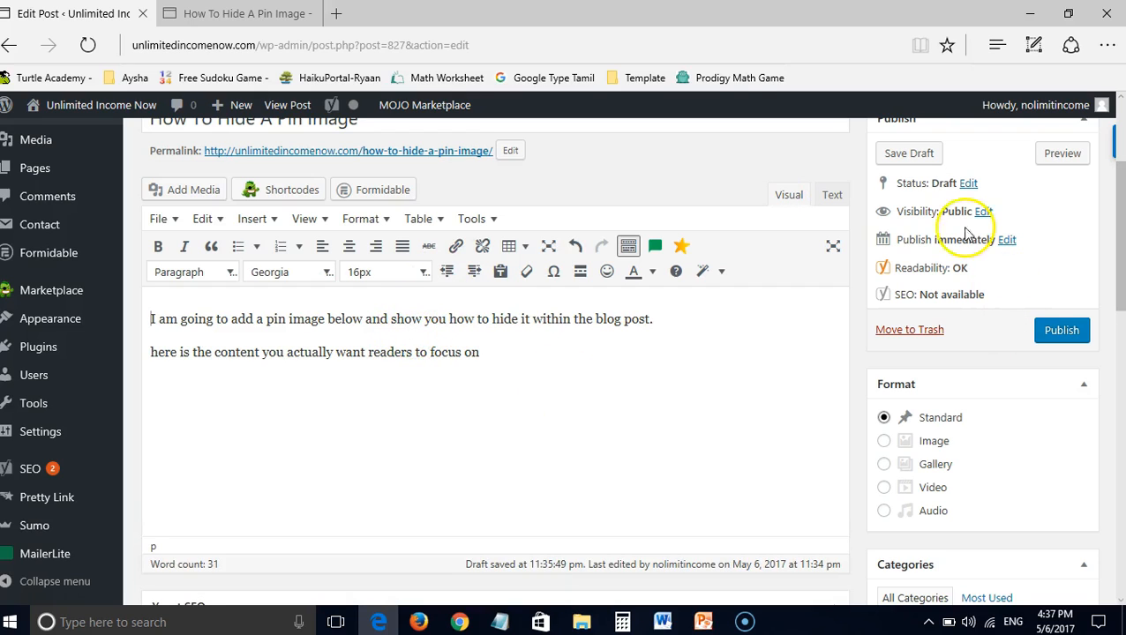
Step: Save the updated draft and preview the post to check that the pin image is hidden from its content
click(900, 155)
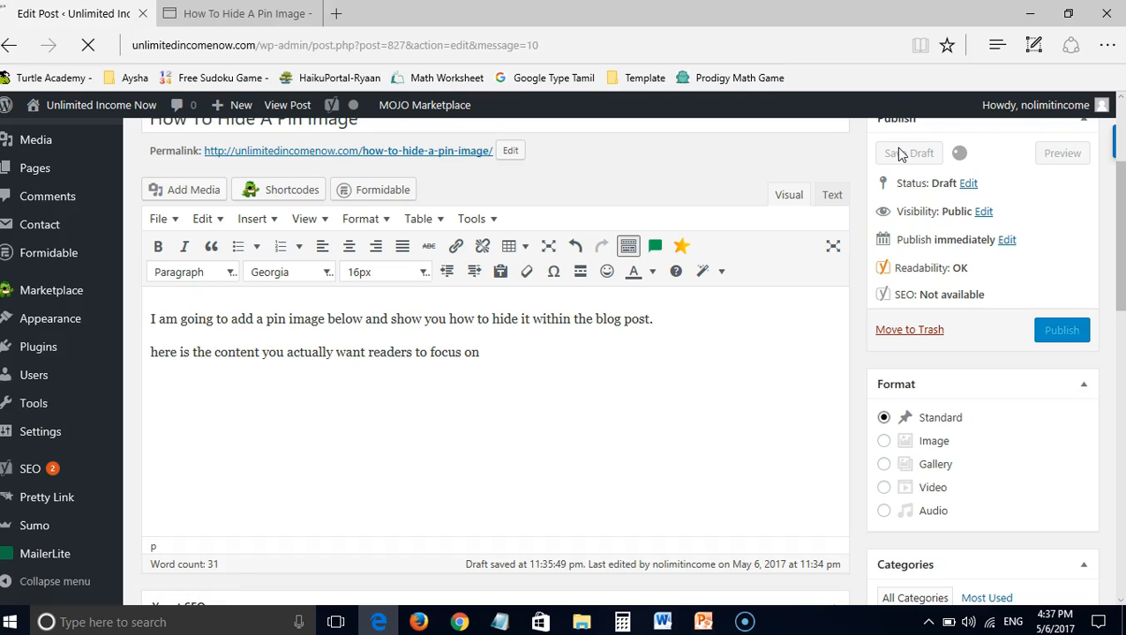
click(1061, 153)
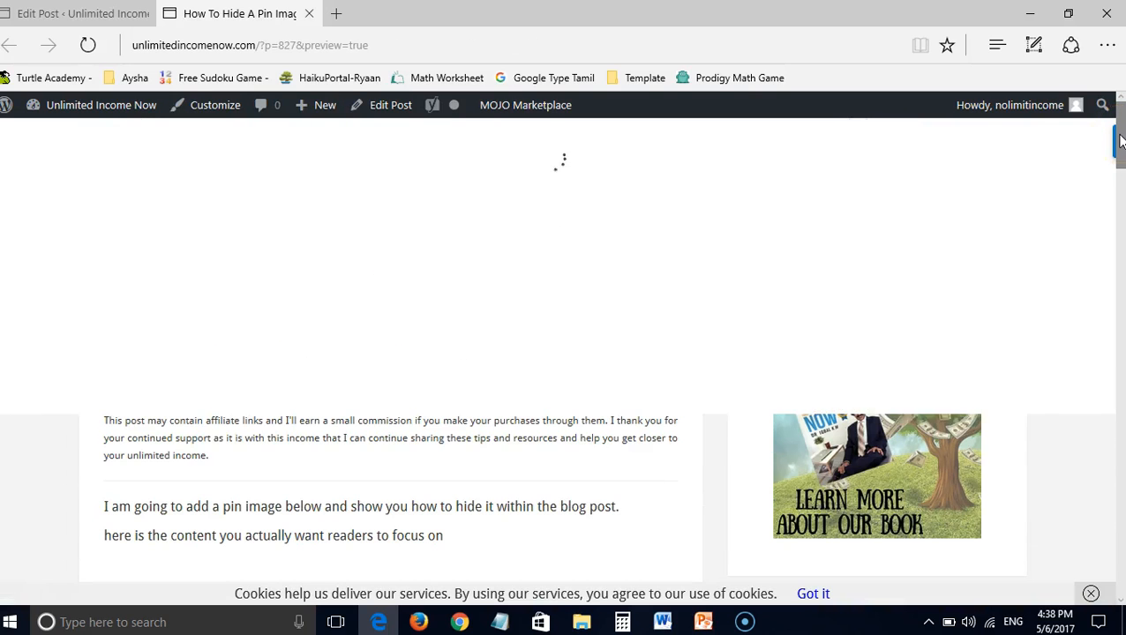
drag(1120, 141, 1123, 167)
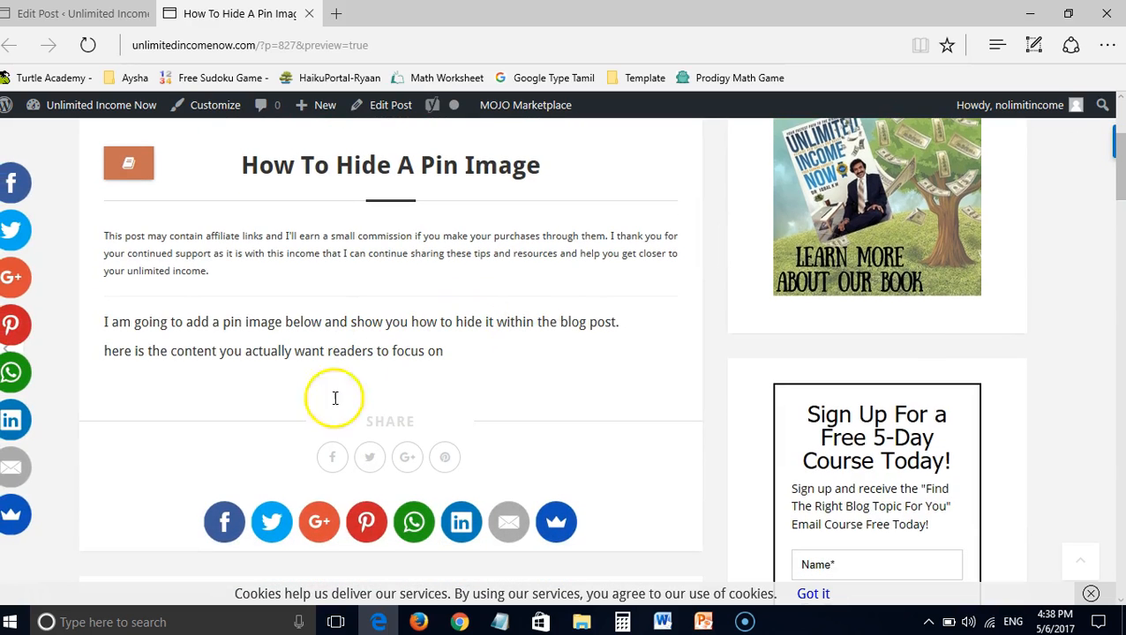
Step: Start a Pinterest share from the share icons below the previewed post to check that the hidden image can be pinned
click(367, 529)
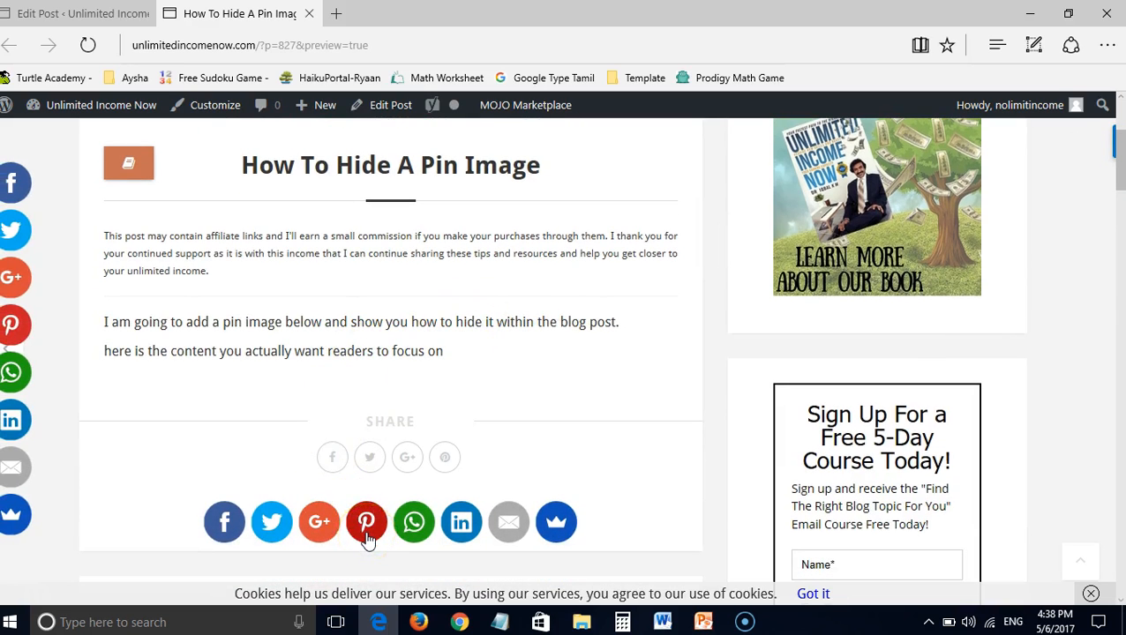
mouse_move(93, 252)
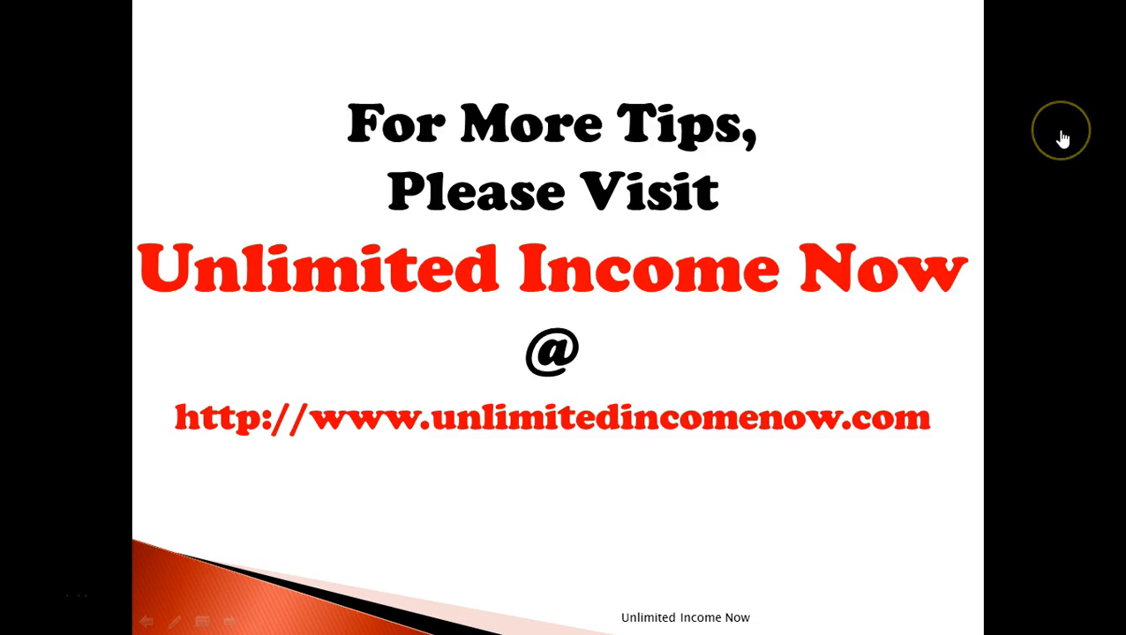
click(50, 603)
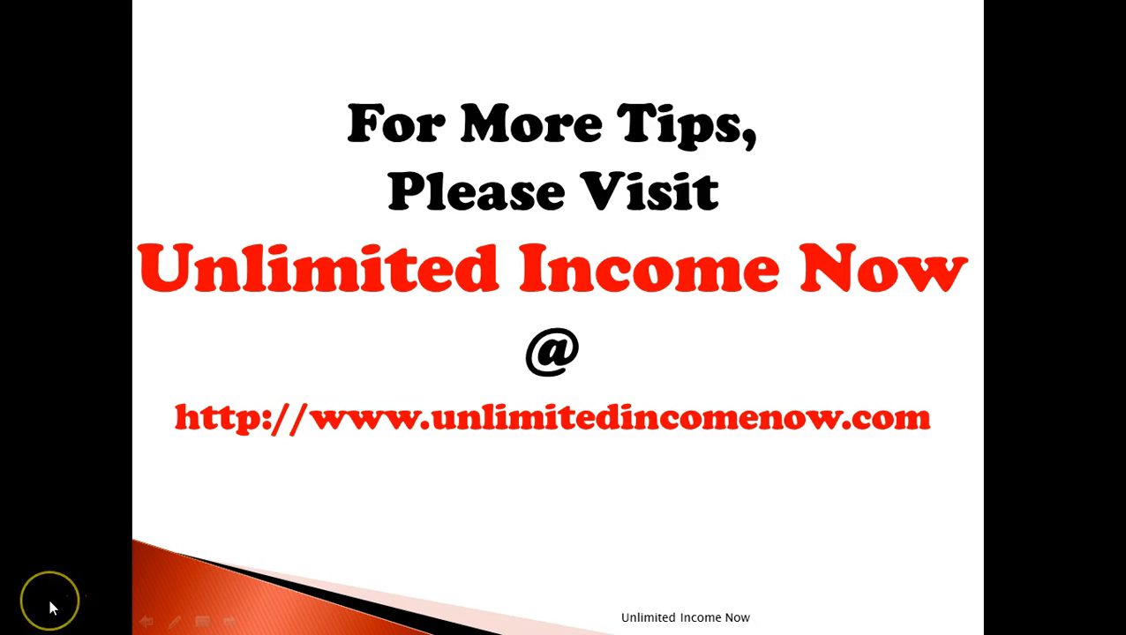